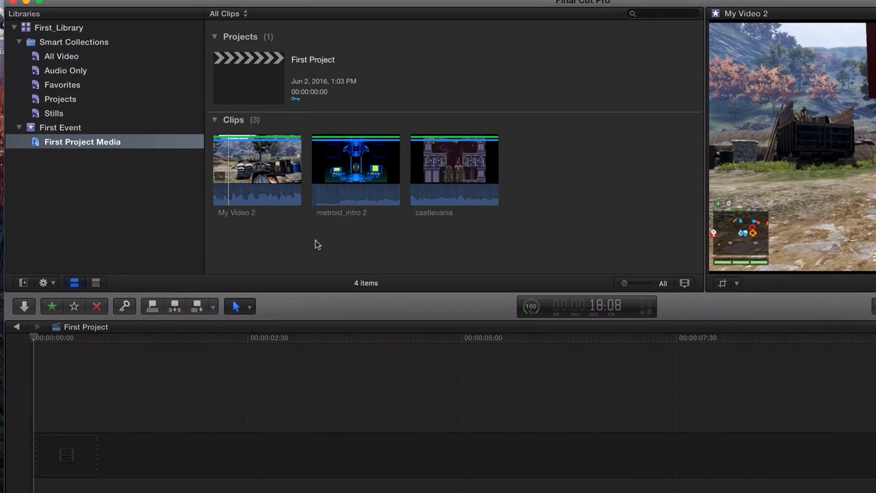
# Step: Place the My Video 2 clip at the start of the empty First Project timeline and fit the timeline to the window
pyautogui.click(273, 194)
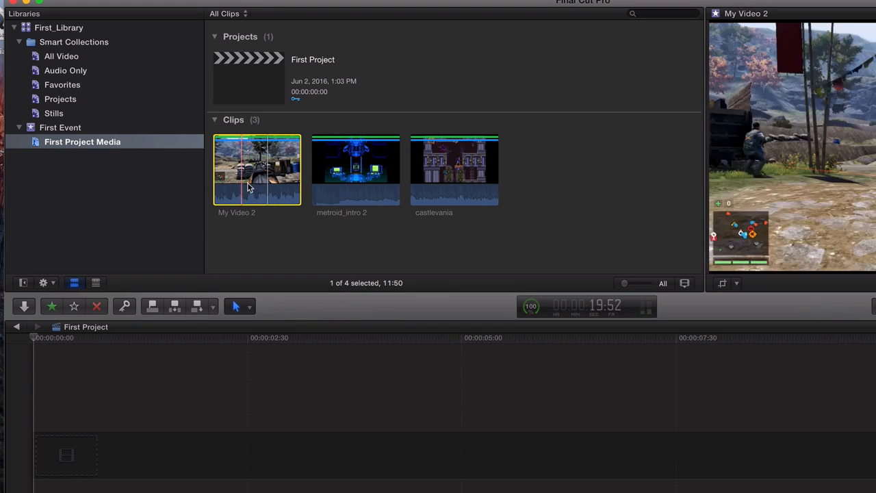
pyautogui.moveTo(175, 335); pyautogui.dragTo(37, 452)
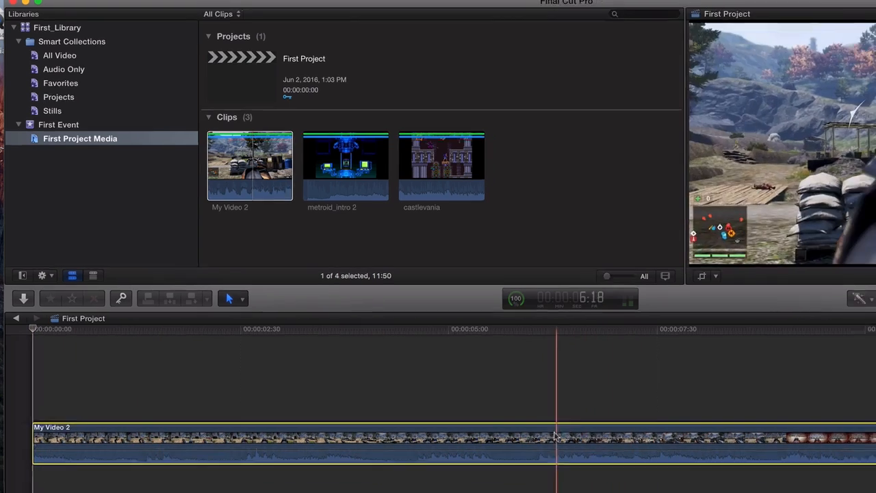
pyautogui.hotkey('shift', 'z')
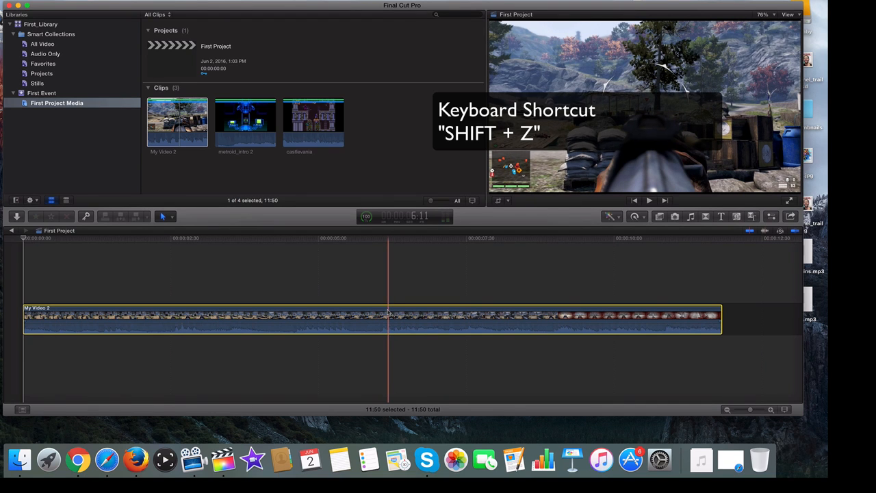
pyautogui.moveTo(751, 412); pyautogui.dragTo(731, 409)
pyautogui.hotkey('shift', 'z')
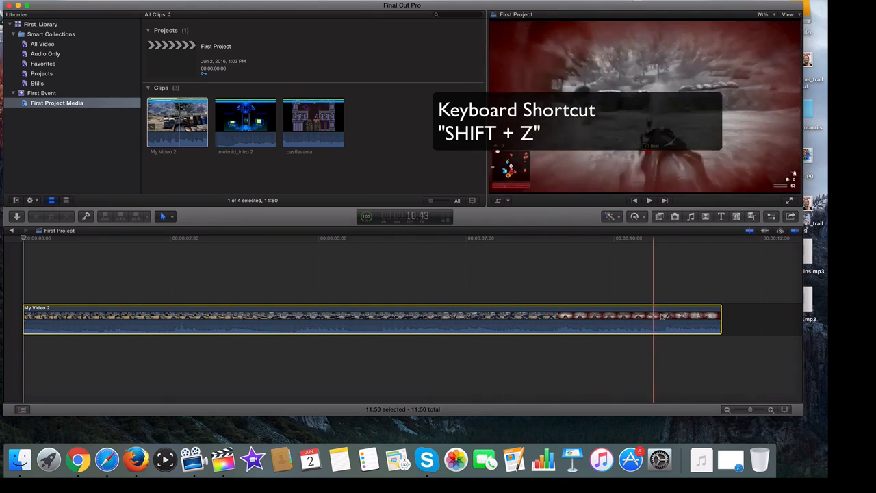
# Step: Add the metroid_intro 2 and castlevania clips in that order after My Video 2 in the primary storyline, with the whole project in view
pyautogui.moveTo(238, 144); pyautogui.dragTo(743, 312)
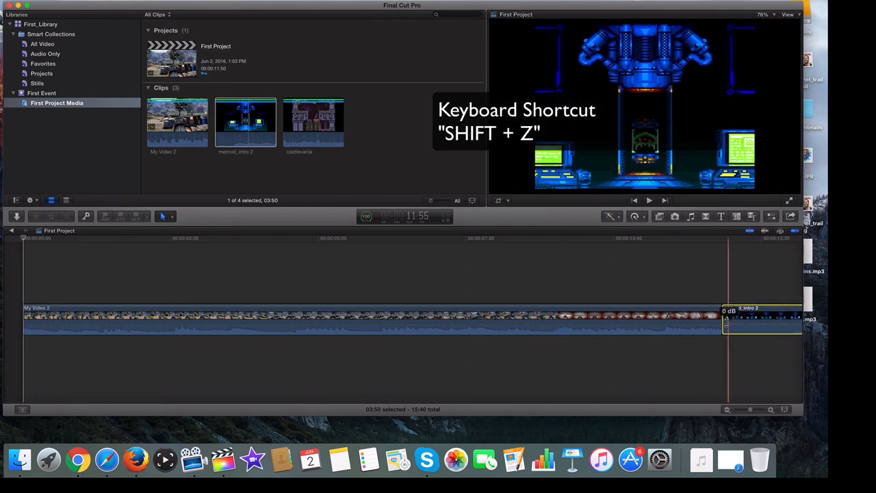
pyautogui.moveTo(751, 410); pyautogui.dragTo(737, 410)
pyautogui.click(315, 151)
pyautogui.moveTo(316, 151); pyautogui.dragTo(202, 317)
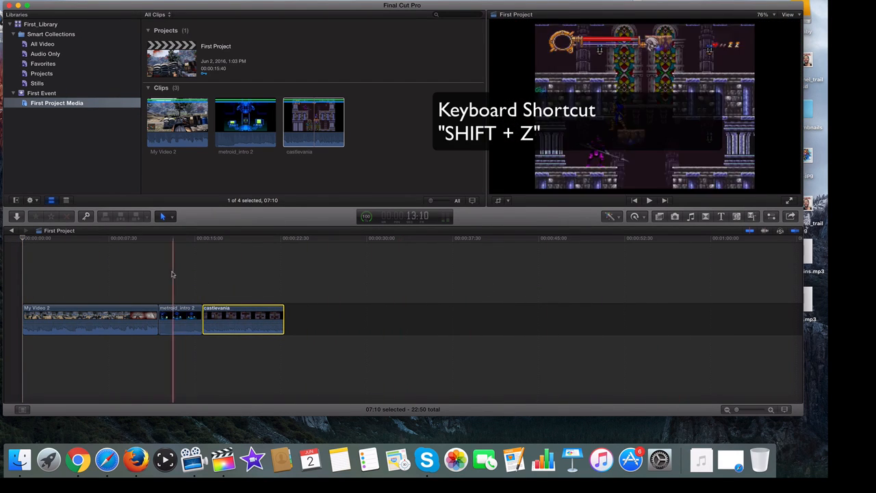
pyautogui.hotkey('shift', 'z')
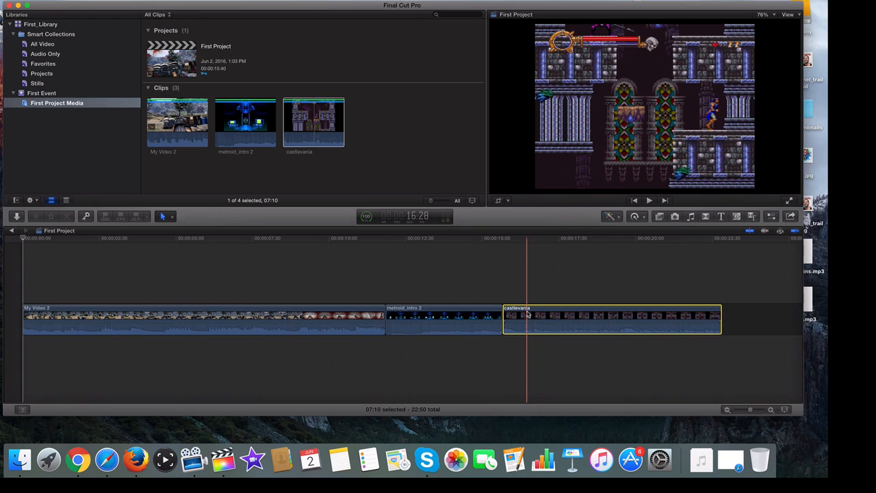
# Step: Delete castlevania, metroid_intro 2 and My Video 2 from the timeline
pyautogui.press('Delete')
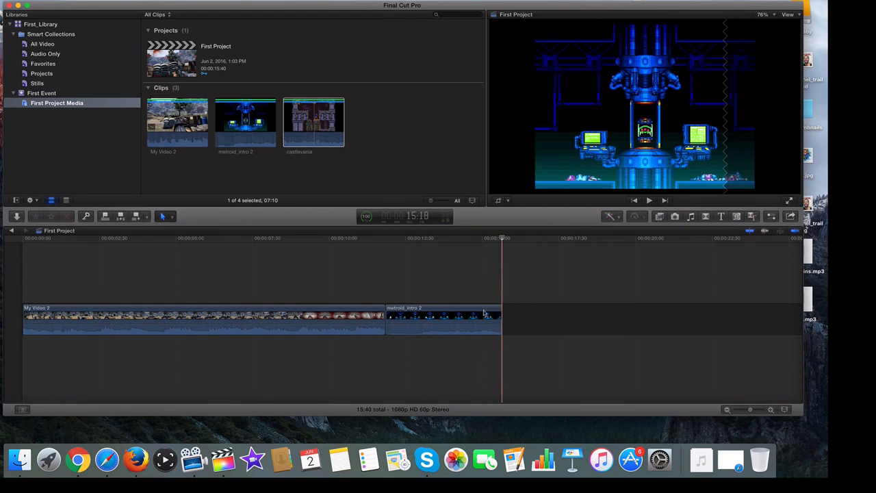
pyautogui.press('Delete')
pyautogui.click(358, 319)
pyautogui.press('Delete')
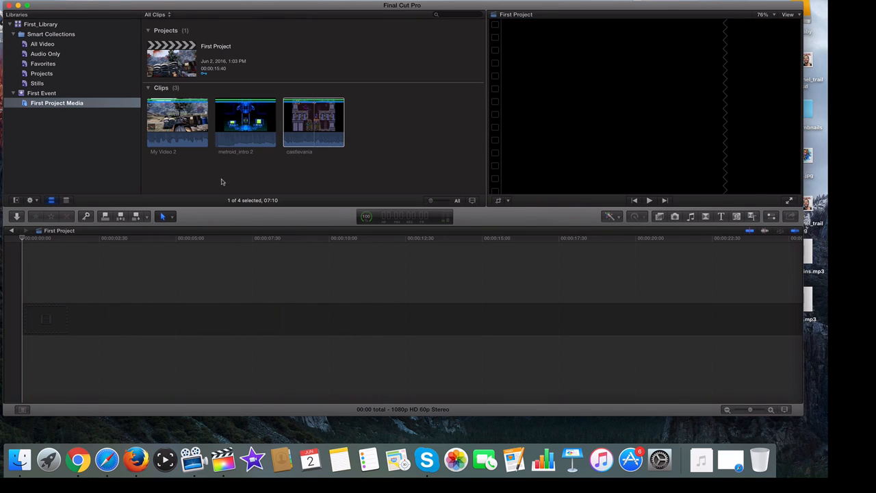
# Step: Insert the metroid_intro 2 clip into the primary storyline with the playhead slightly past the 00:00:02:30 mark
pyautogui.click(220, 182)
pyautogui.click(302, 124)
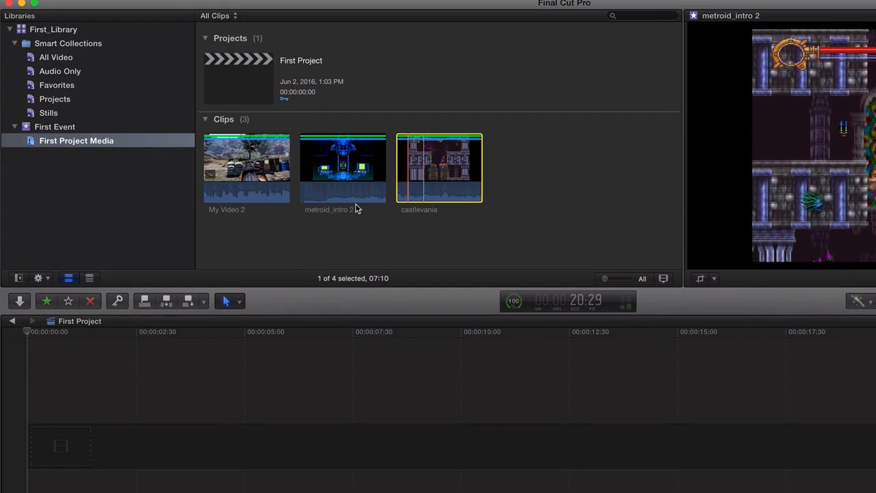
pyautogui.click(220, 173)
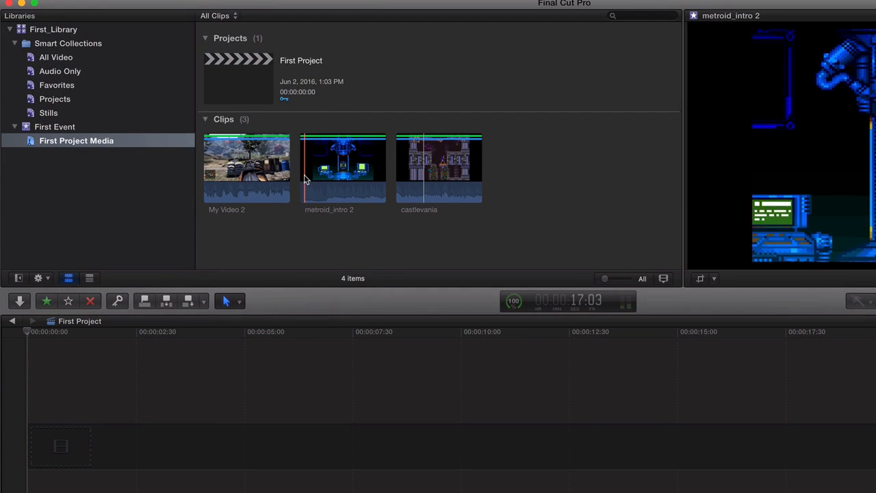
pyautogui.click(315, 191)
pyautogui.click(153, 369)
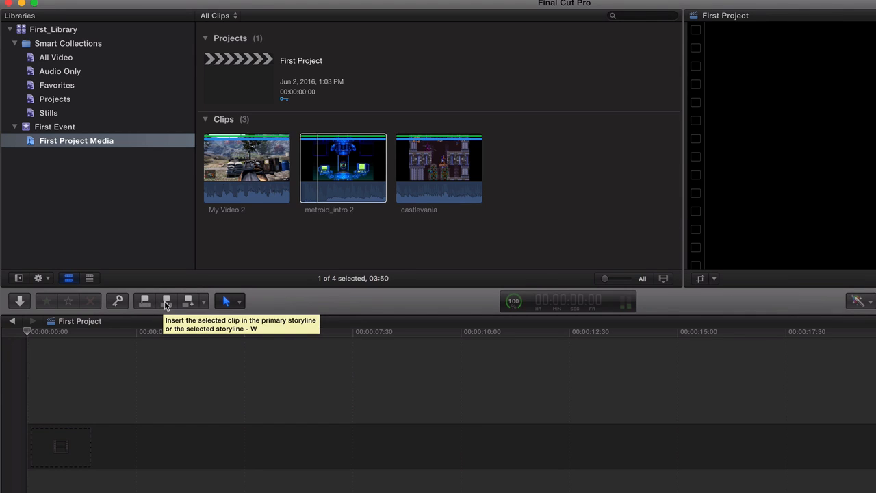
pyautogui.moveTo(27, 332); pyautogui.dragTo(143, 332)
pyautogui.click(324, 174)
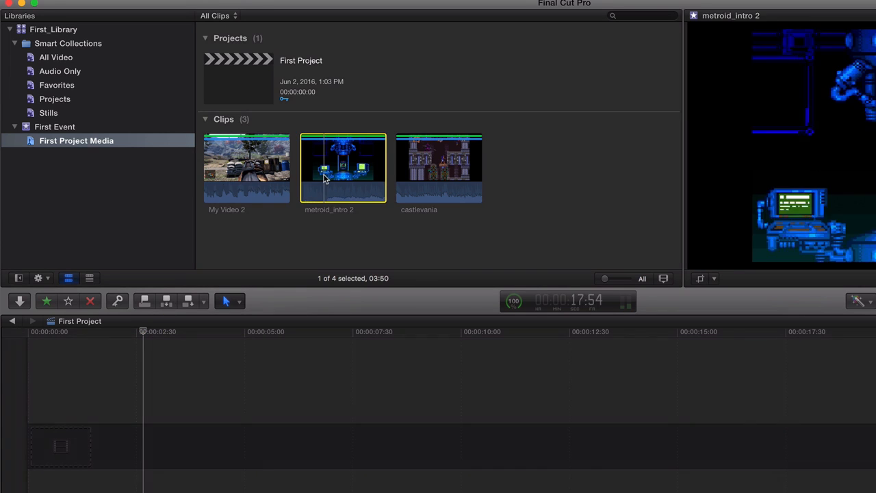
pyautogui.click(165, 304)
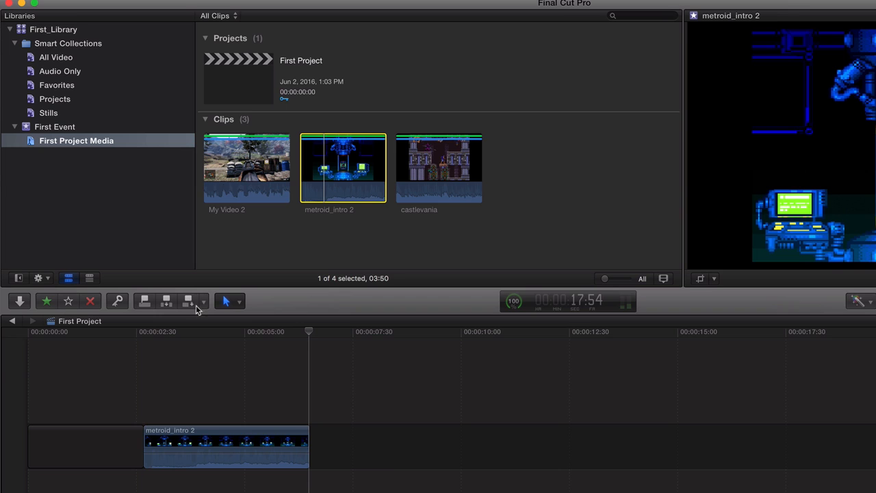
# Step: Append a second copy of metroid_intro 2 to the storyline and replace that copy with the castlevania clip
pyautogui.click(191, 302)
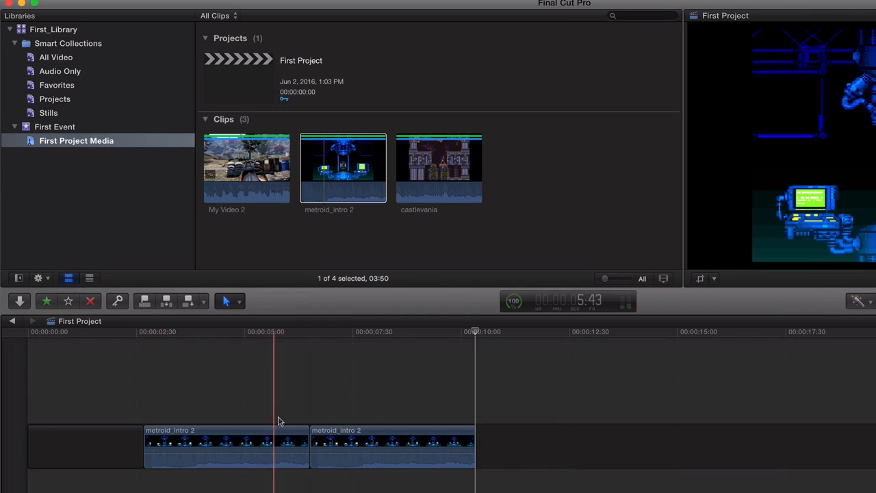
pyautogui.click(370, 436)
pyautogui.press('Delete')
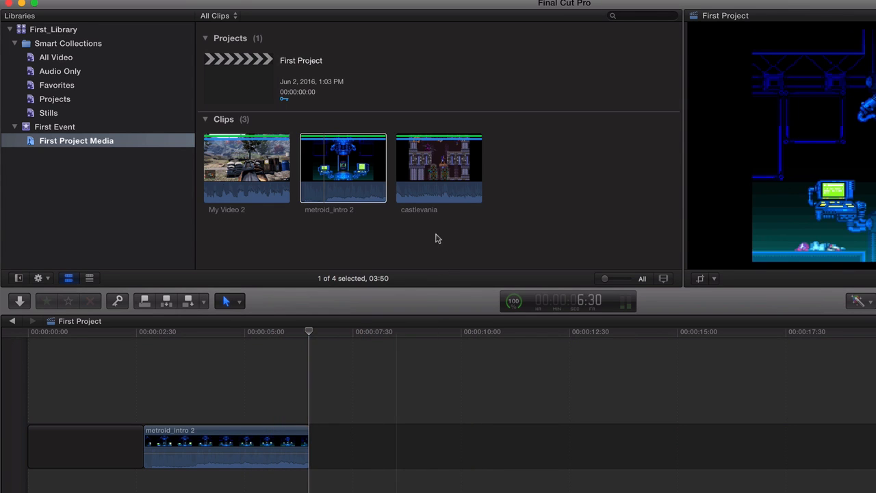
pyautogui.click(440, 152)
pyautogui.click(189, 302)
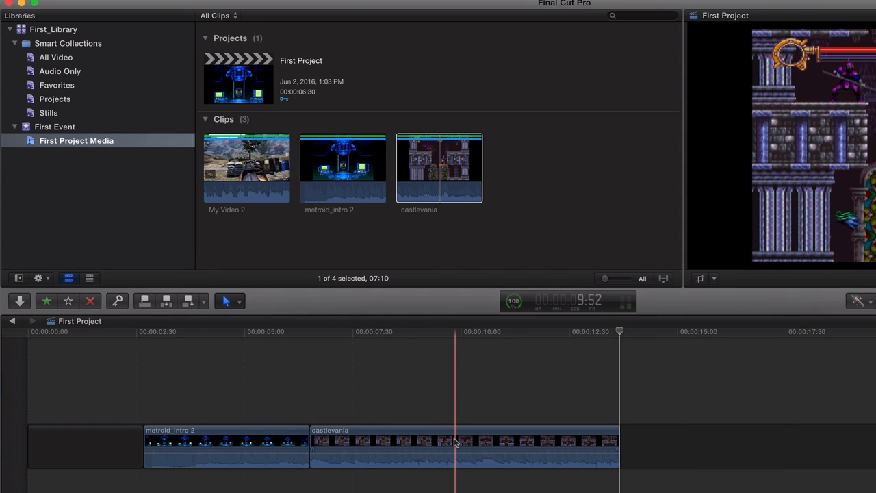
# Step: Delete castlevania, metroid_intro 2 and the leading gap from the timeline
pyautogui.click(452, 443)
pyautogui.press('Delete')
pyautogui.click(227, 434)
pyautogui.press('Delete')
pyautogui.click(100, 456)
pyautogui.press('Delete')
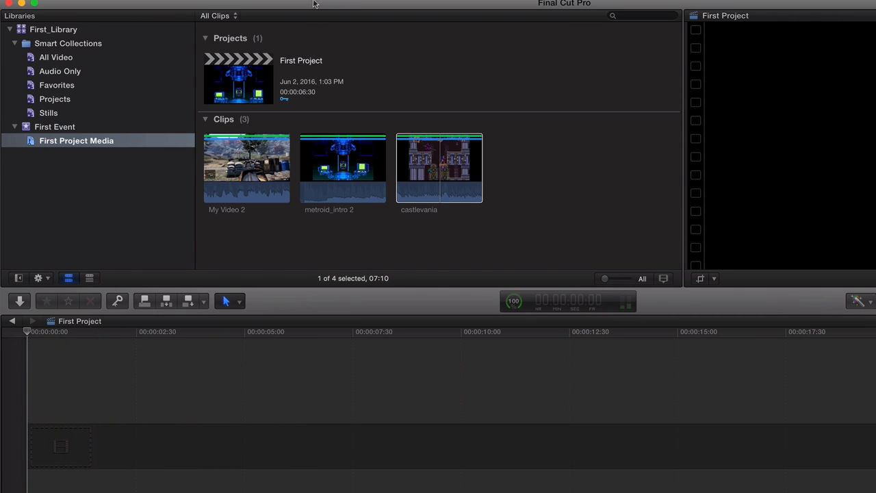
# Step: Open My Video 2 in its own timeline to view its video and audio components, and return to First Project
pyautogui.click(266, 173)
pyautogui.rightClick(266, 173)
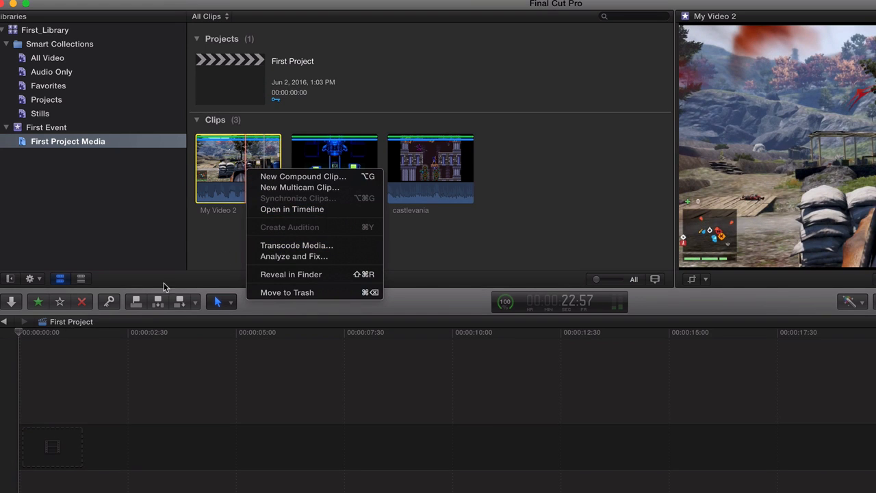
pyautogui.click(287, 211)
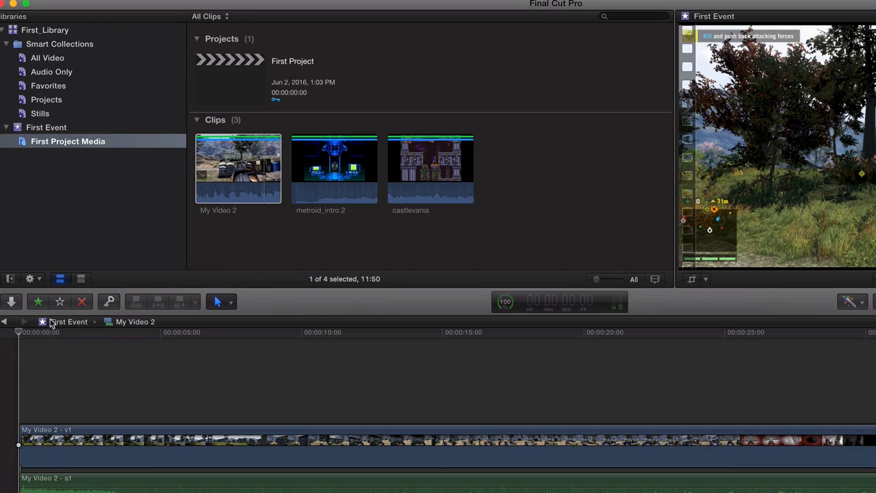
pyautogui.click(91, 321)
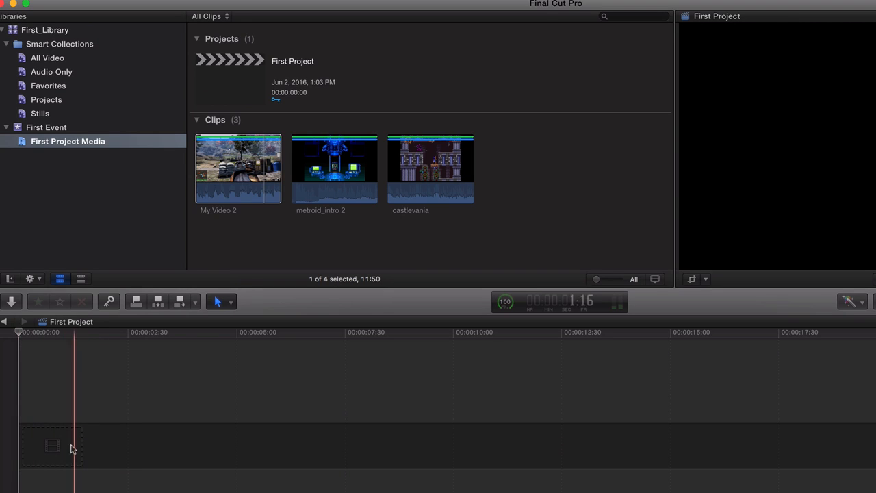
# Step: Insert the My Video 2 clip at the very start of the First Project storyline
pyautogui.click(55, 449)
pyautogui.moveTo(55, 332); pyautogui.dragTo(19, 331)
pyautogui.click(235, 236)
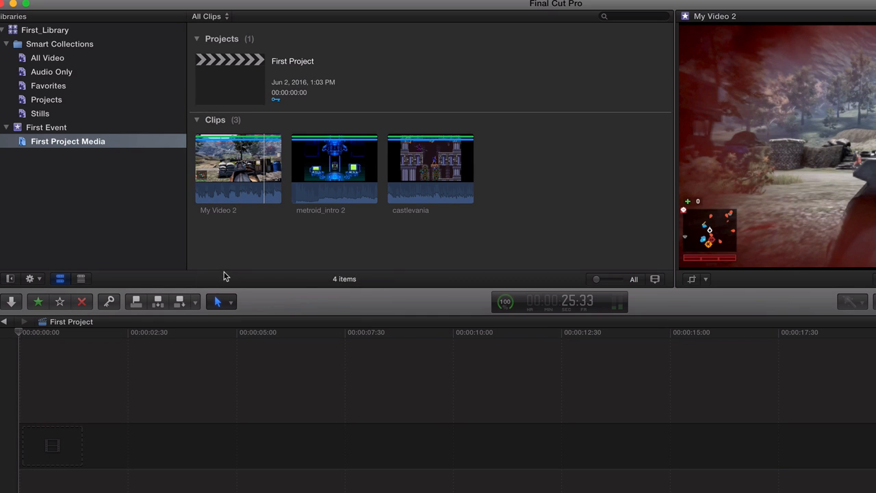
pyautogui.click(263, 167)
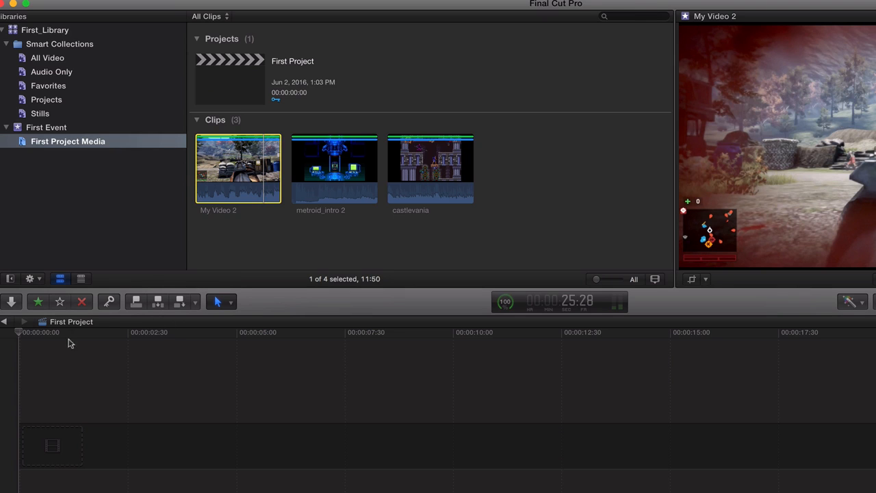
pyautogui.click(8, 357)
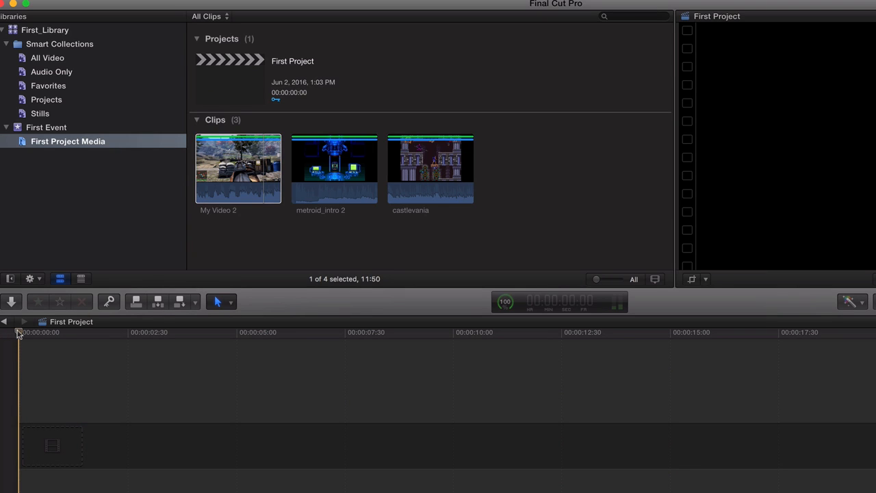
pyautogui.click(159, 302)
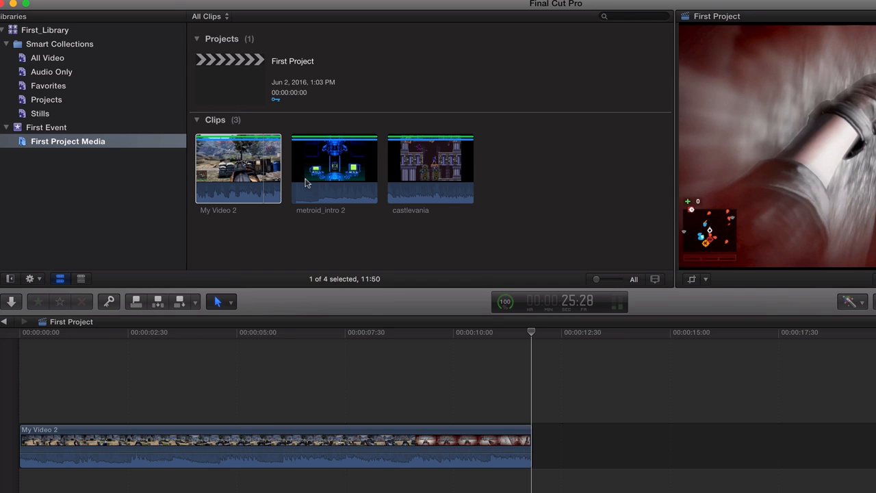
# Step: Append the castlevania clip to the end of the storyline, directly after My Video 2
pyautogui.click(306, 183)
pyautogui.click(431, 175)
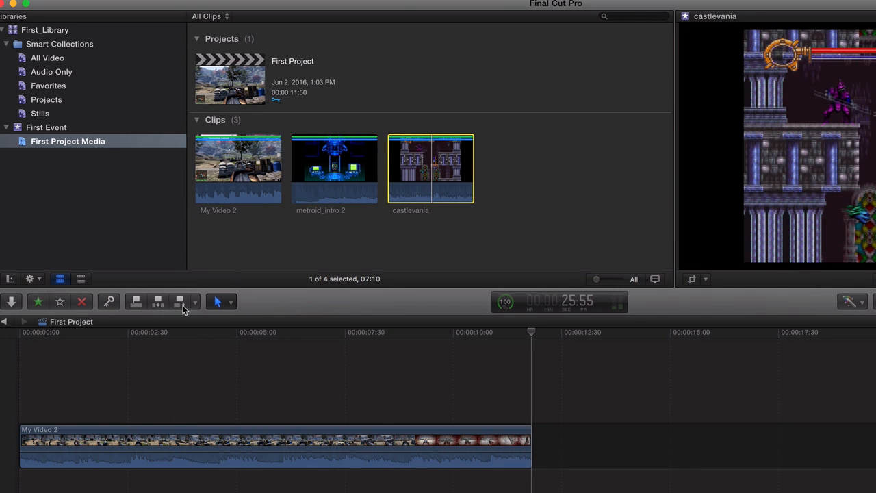
pyautogui.click(180, 303)
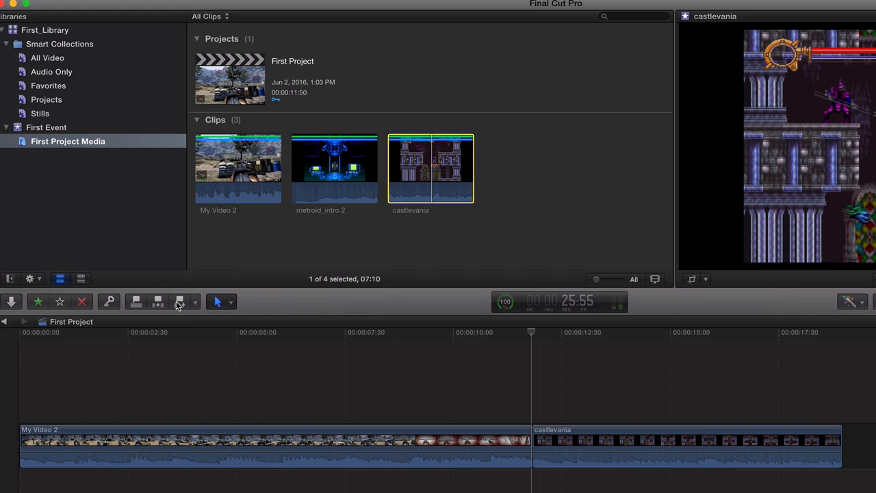
# Step: Clear the First Project timeline by deleting the castlevania and My Video 2 clips
pyautogui.click(617, 438)
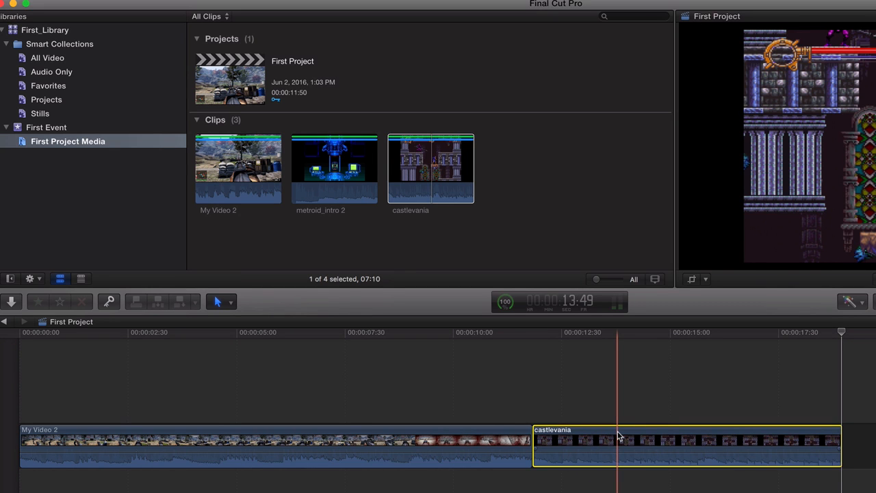
pyautogui.press('Delete')
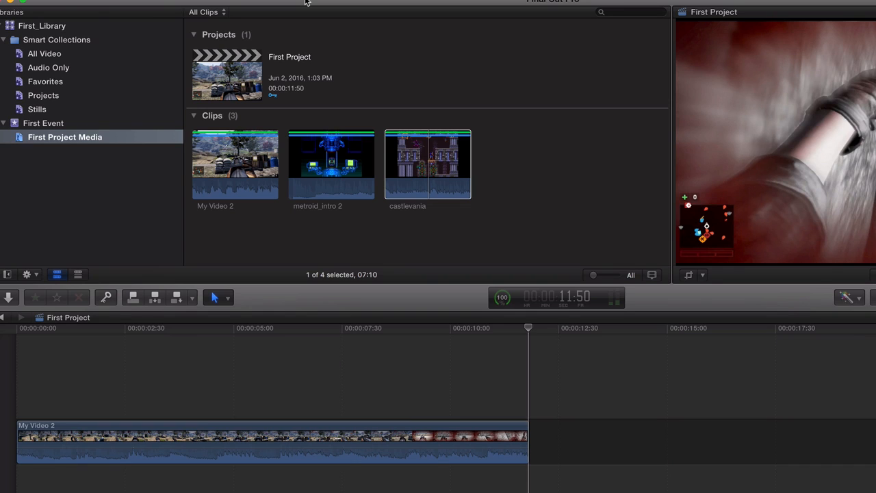
pyautogui.click(213, 302)
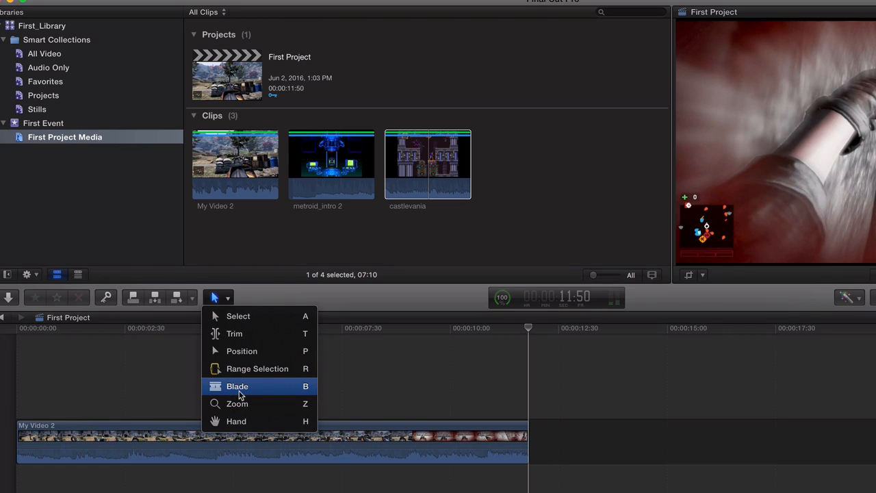
pyautogui.click(330, 289)
pyautogui.click(307, 426)
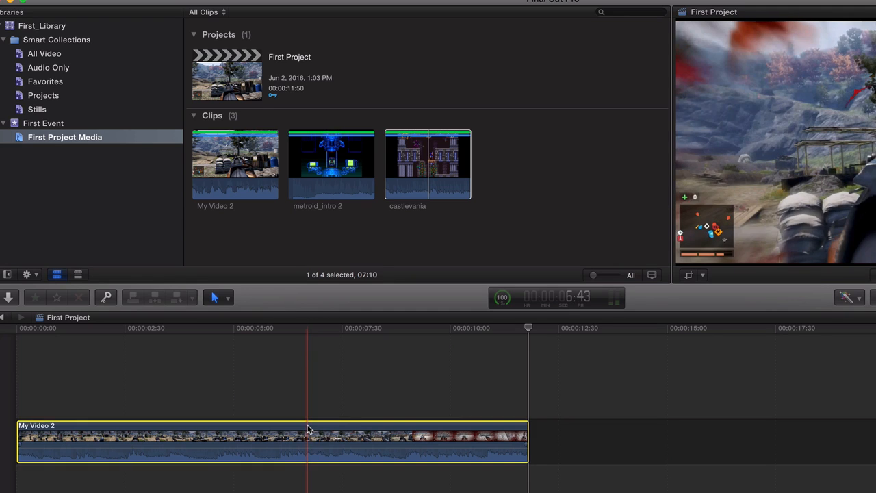
pyautogui.press('Delete')
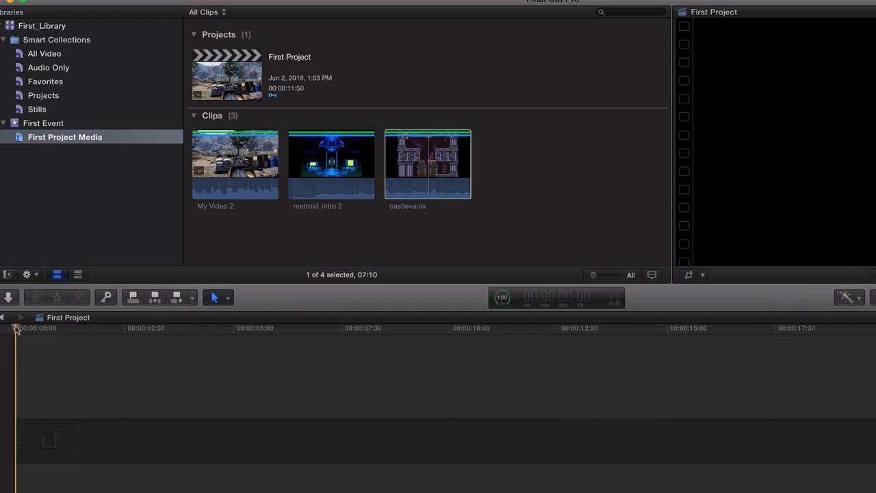
pyautogui.click(259, 158)
pyautogui.rightClick(245, 157)
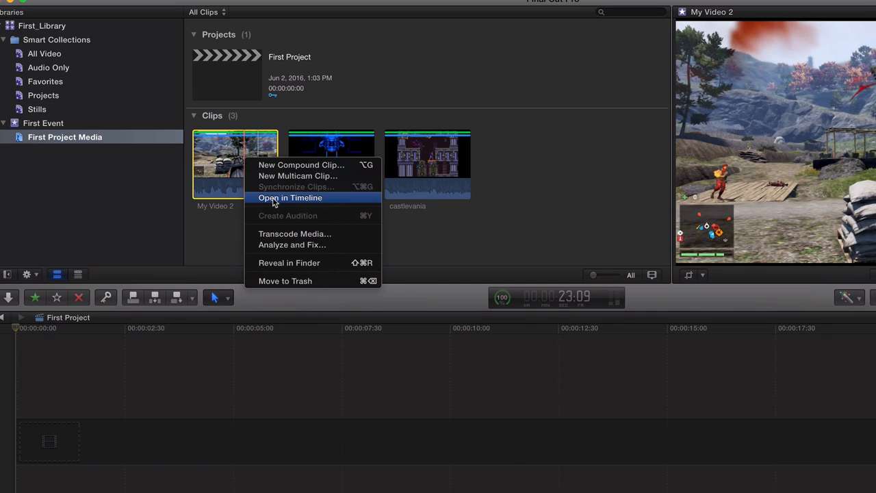
pyautogui.click(386, 80)
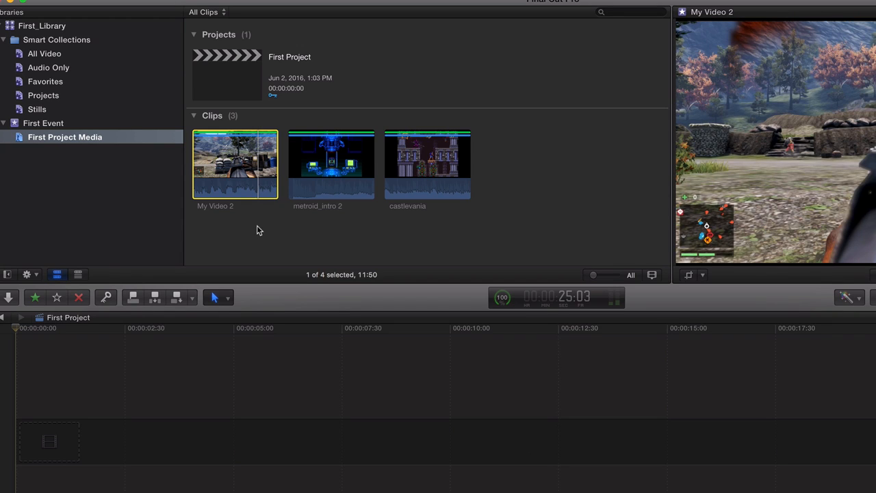
pyautogui.click(217, 298)
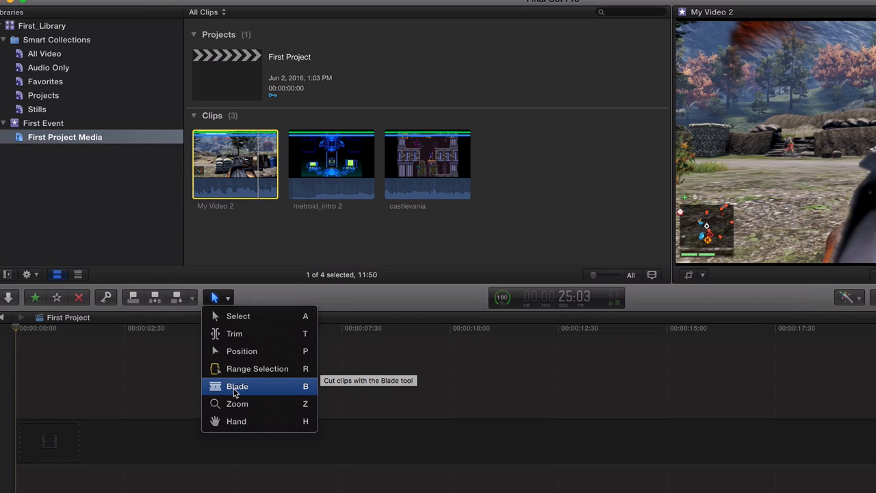
pyautogui.click(274, 296)
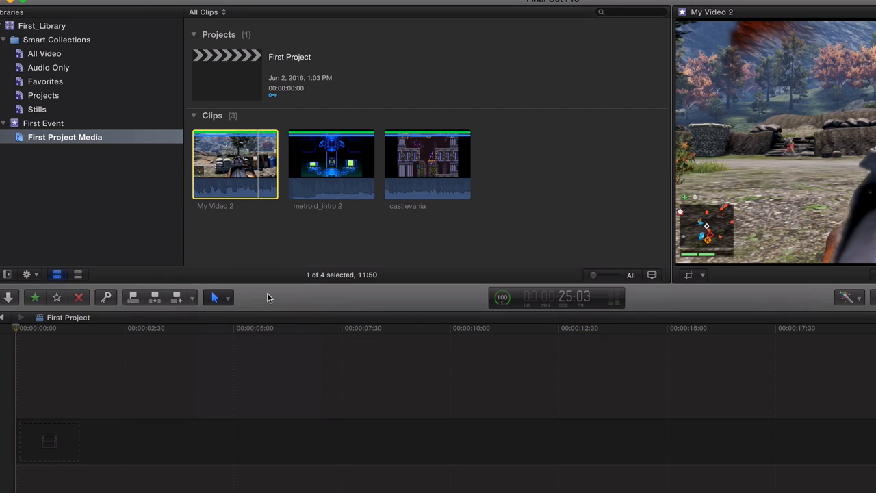